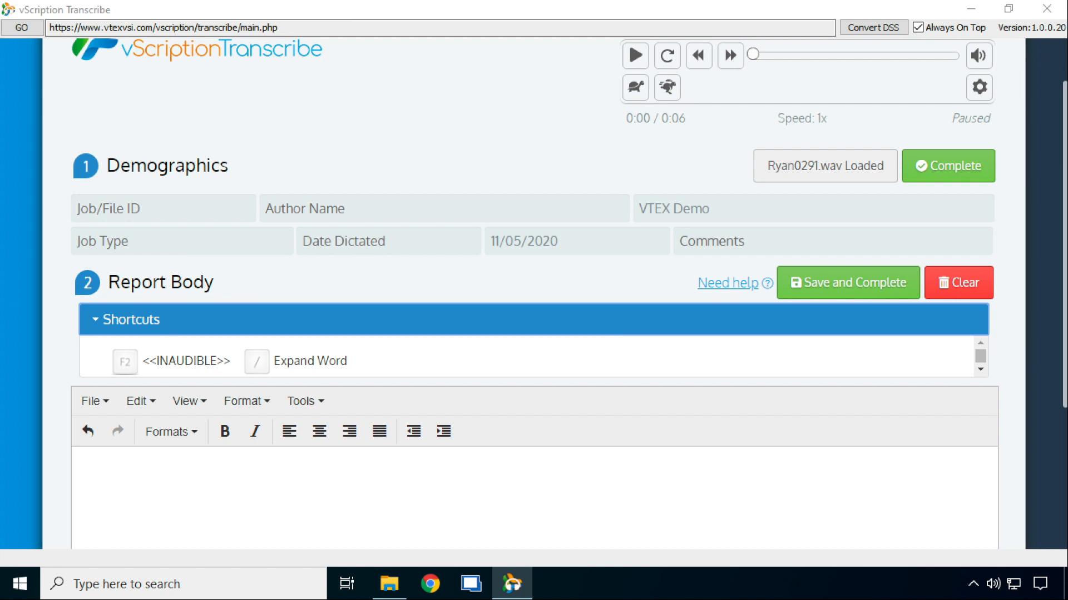
- Fill in the demographics with job ID 12334, the author's full name and the job type Letter
{"action": "left_click", "coordinate": [185, 214]}
{"action": "type", "text": "12334"}
{"action": "left_click", "coordinate": [343, 202]}
{"action": "type", "text": "John Smith"}
{"action": "left_click", "coordinate": [277, 253]}
{"action": "type", "text": "Letter"}
- Set the dictation date to 11/05/2020 and enter a comment asking to send a copy to a colleague
{"action": "left_click", "coordinate": [322, 244]}
{"action": "left_click", "coordinate": [351, 372]}
{"action": "left_click", "coordinate": [716, 240]}
{"action": "type", "text": "Send a copy to Scott"}
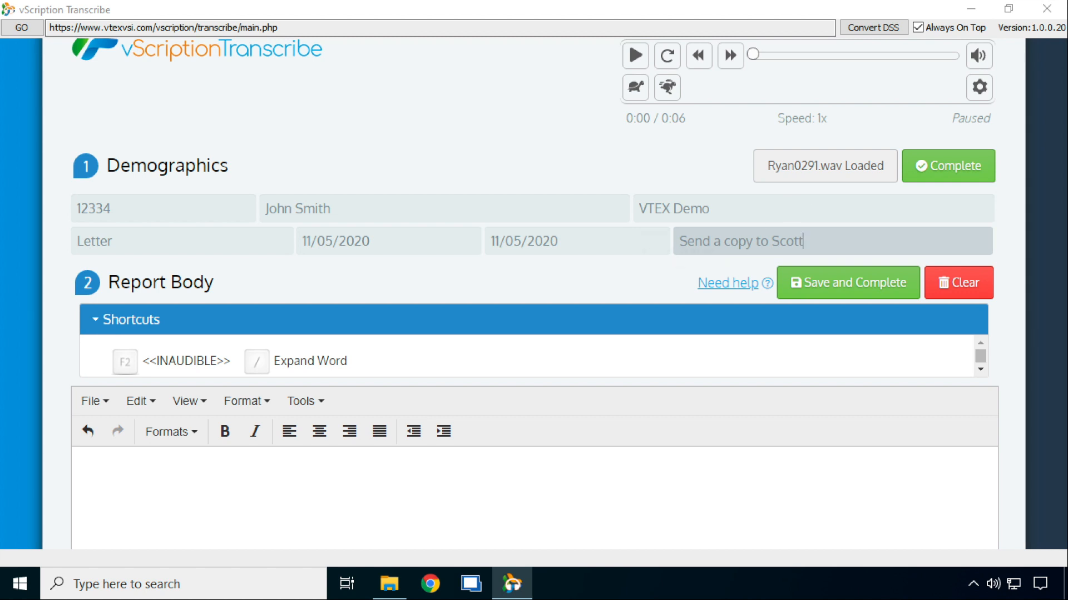
- Add the heading "Settlement of Account for ACME Co." in a heading style at the start of the report body
{"action": "left_click", "coordinate": [170, 432]}
{"action": "mouse_move", "coordinate": [178, 460]}
{"action": "left_click", "coordinate": [353, 355]}
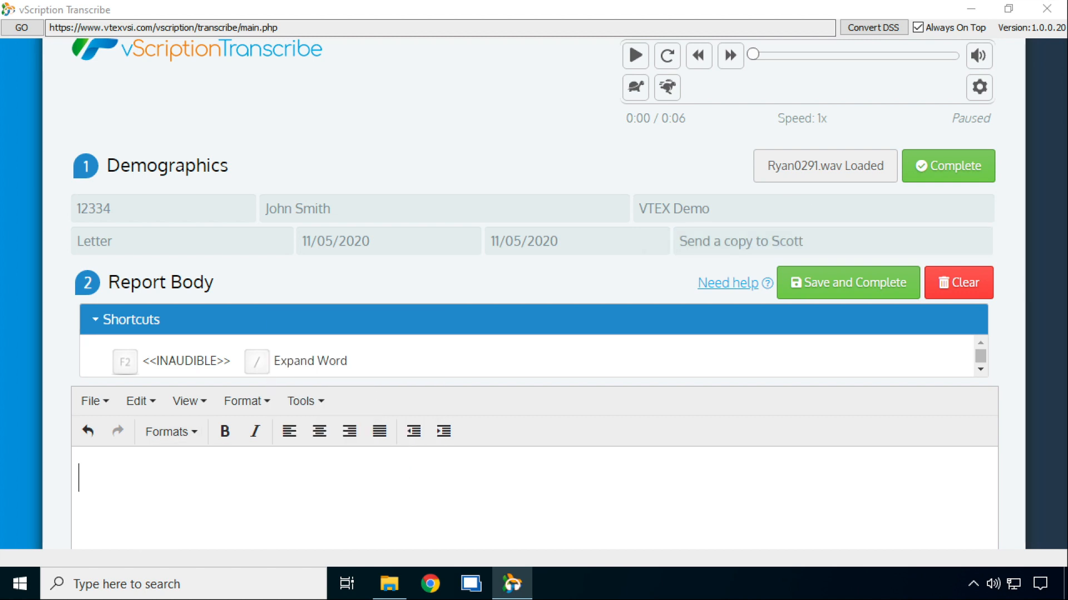
{"action": "type", "text": "Settlement of Account for ACME Co. "}
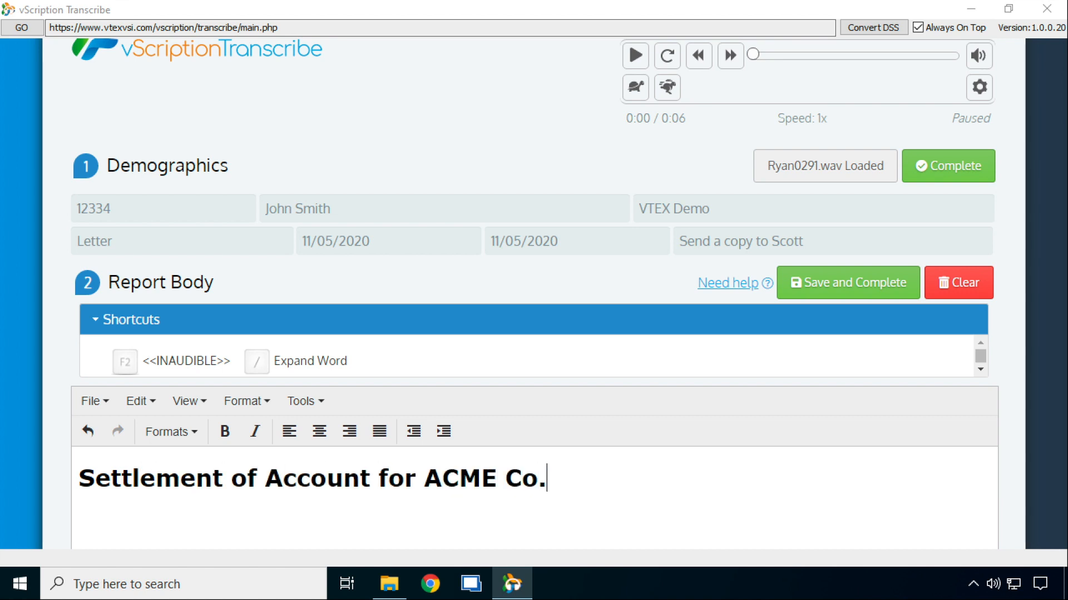
- Write a greeting and a paragraph below the heading presenting the final account statement, appreciating being of service and hoping to service the client again
{"action": "type", "text": "Dear Frank, Please accept this letter as"}
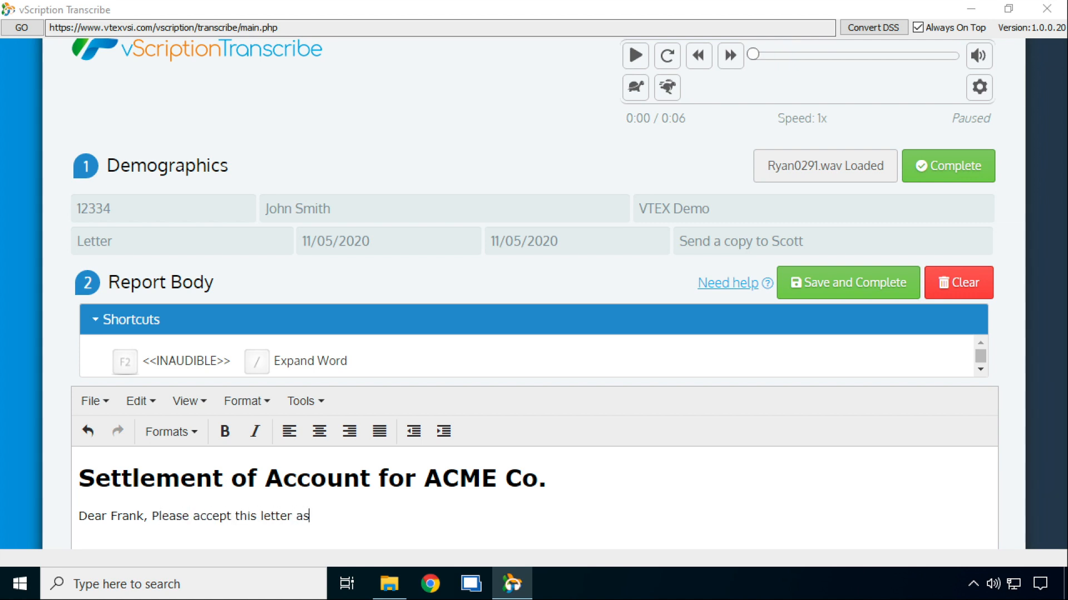
{"action": "type", "text": " the final account staement for you"}
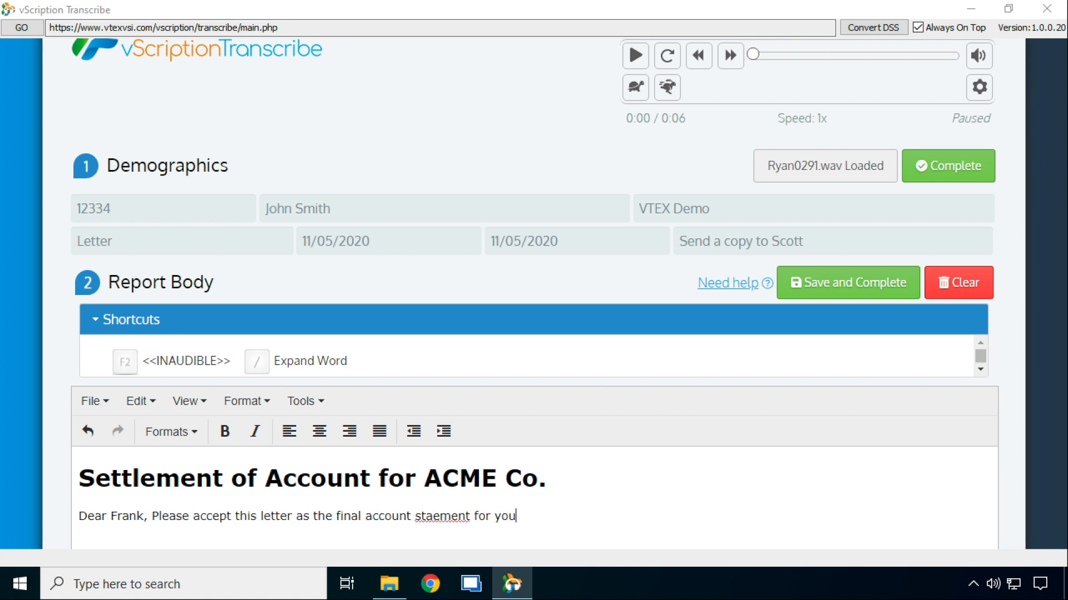
{"action": "type", "text": "r account, We appreciate being"}
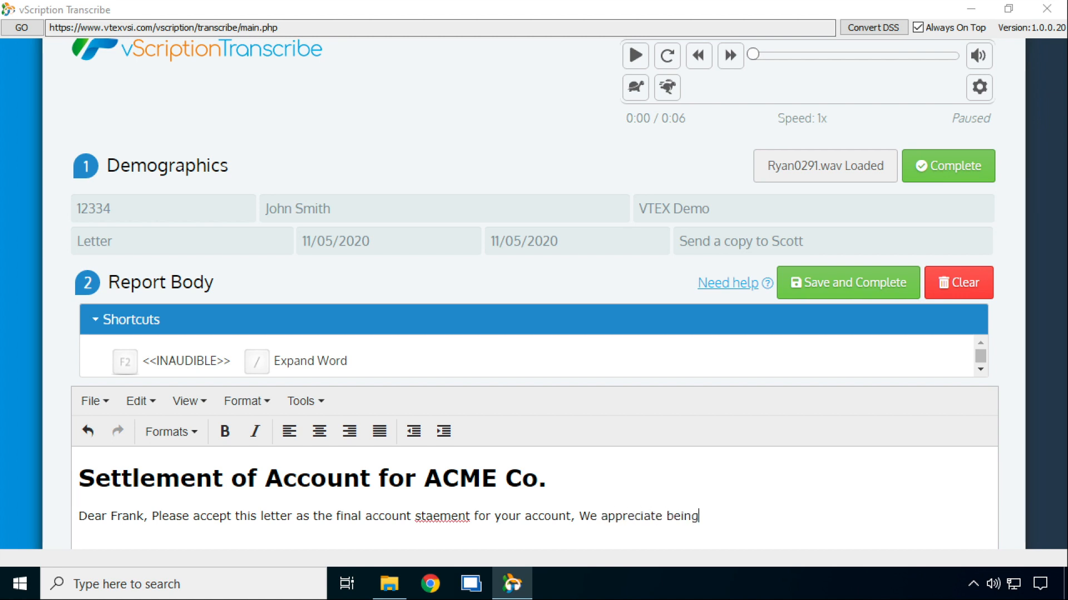
{"action": "type", "text": " of service to you and hope"}
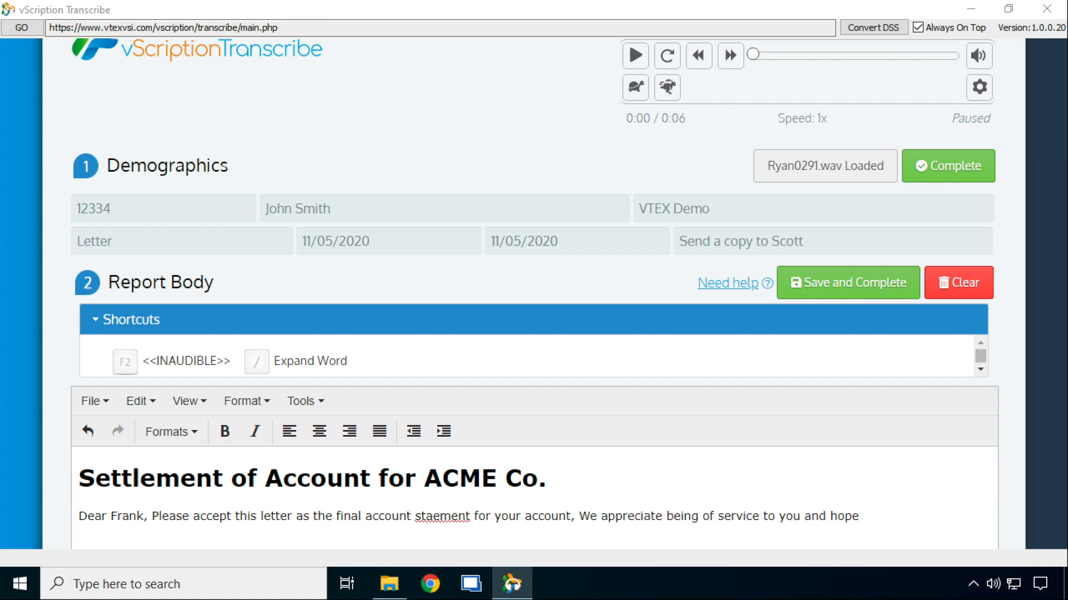
{"action": "type", "text": " to have the opportunity to service you again in the future."}
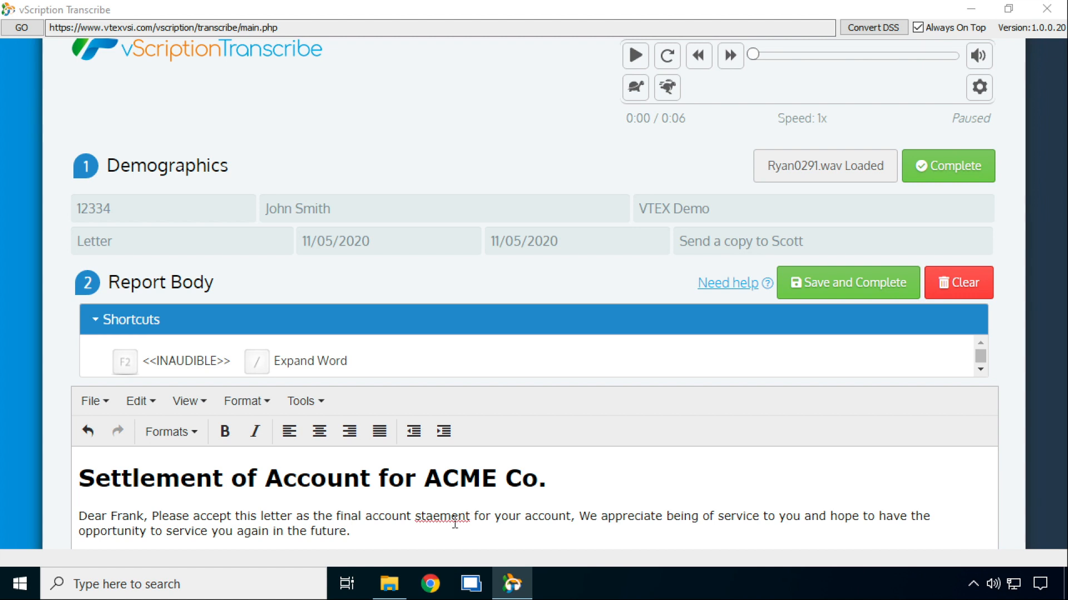
- Correct the misspelled word "staement" in the letter's first paragraph using the spelling suggestion "statement"
{"action": "right_click", "coordinate": [451, 516]}
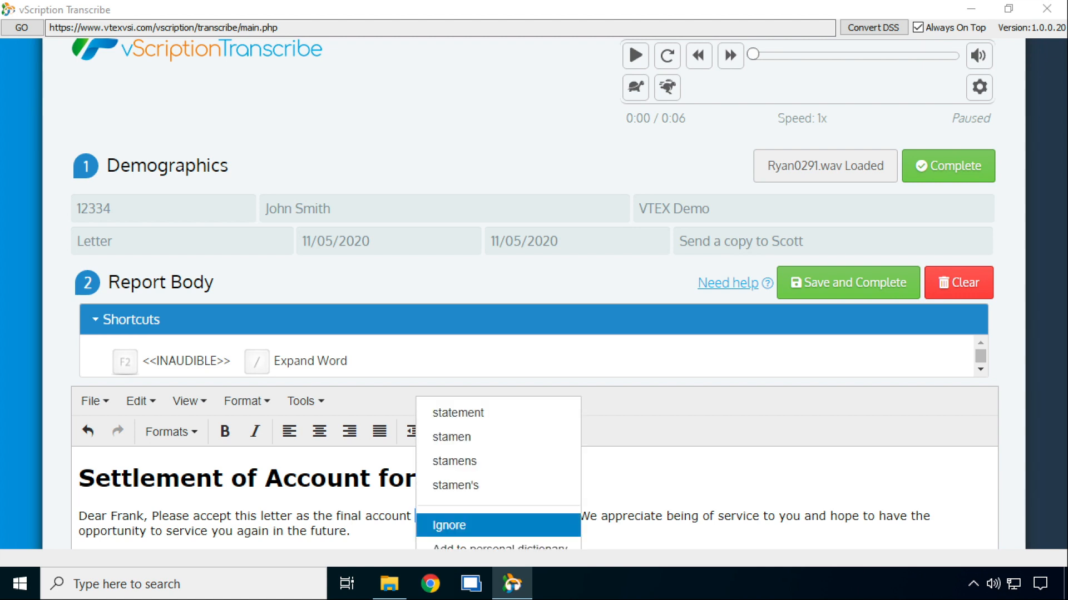
{"action": "key", "text": "Up"}
{"action": "key", "text": "Up"}
{"action": "key", "text": "Up"}
{"action": "key", "text": "Up"}
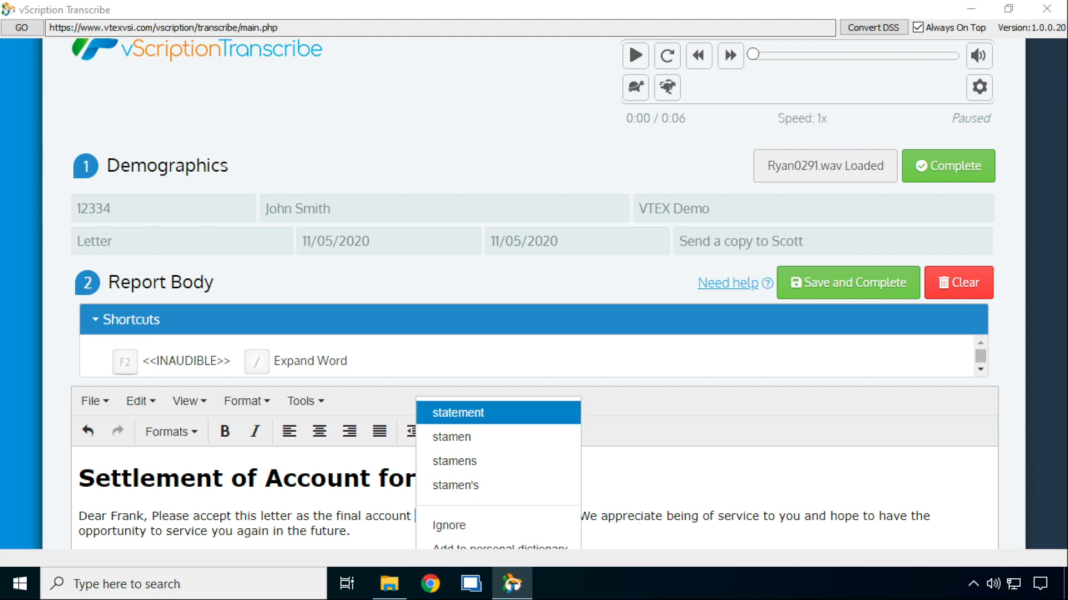
{"action": "key", "text": "Return"}
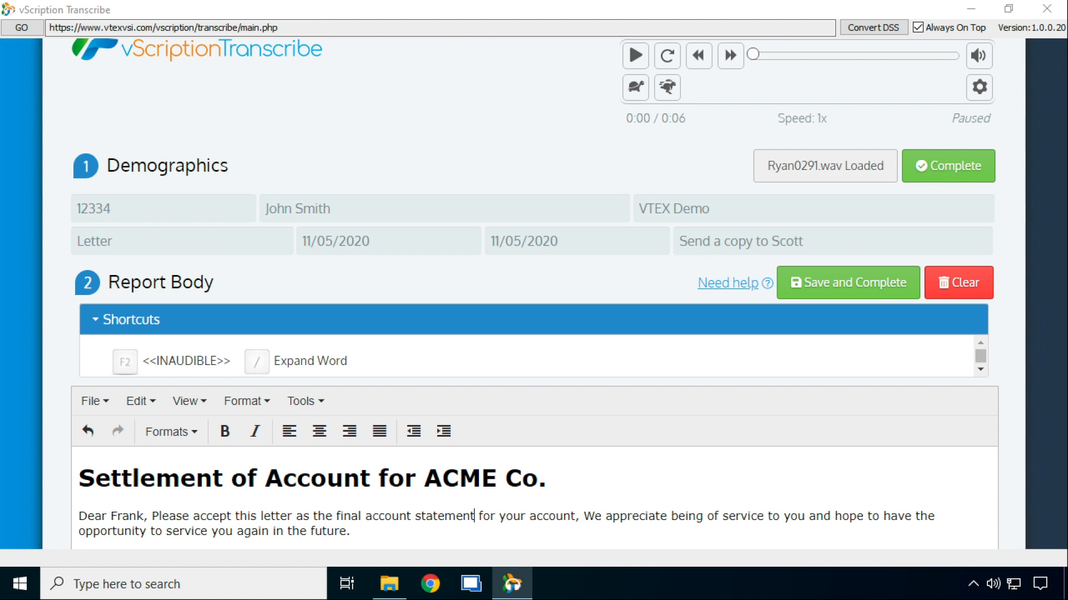
{"action": "double_click", "coordinate": [401, 517]}
{"action": "triple_click", "coordinate": [400, 517]}
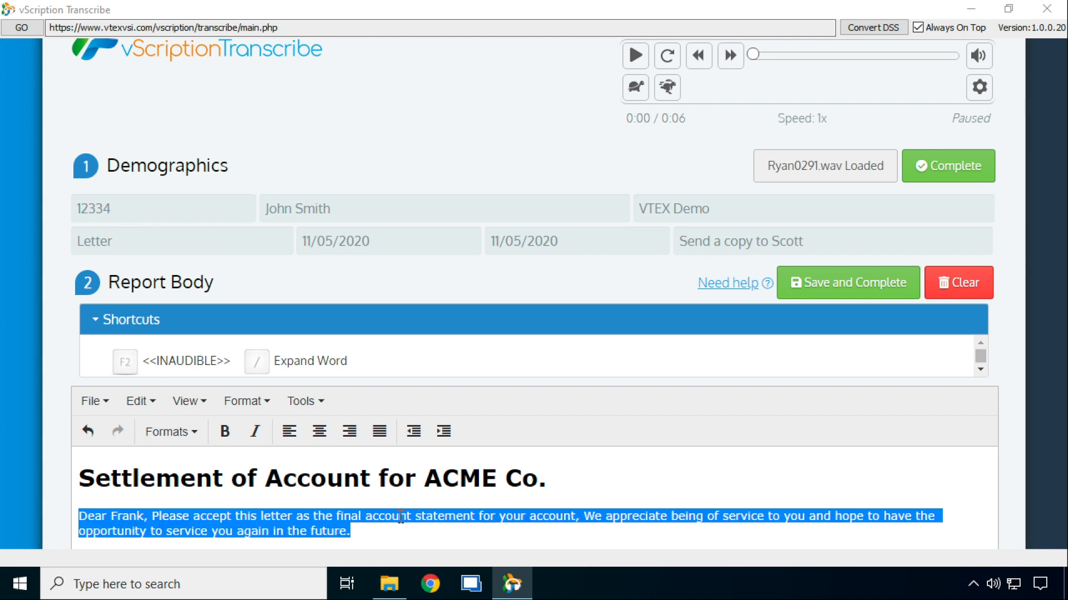
{"action": "left_click", "coordinate": [426, 516]}
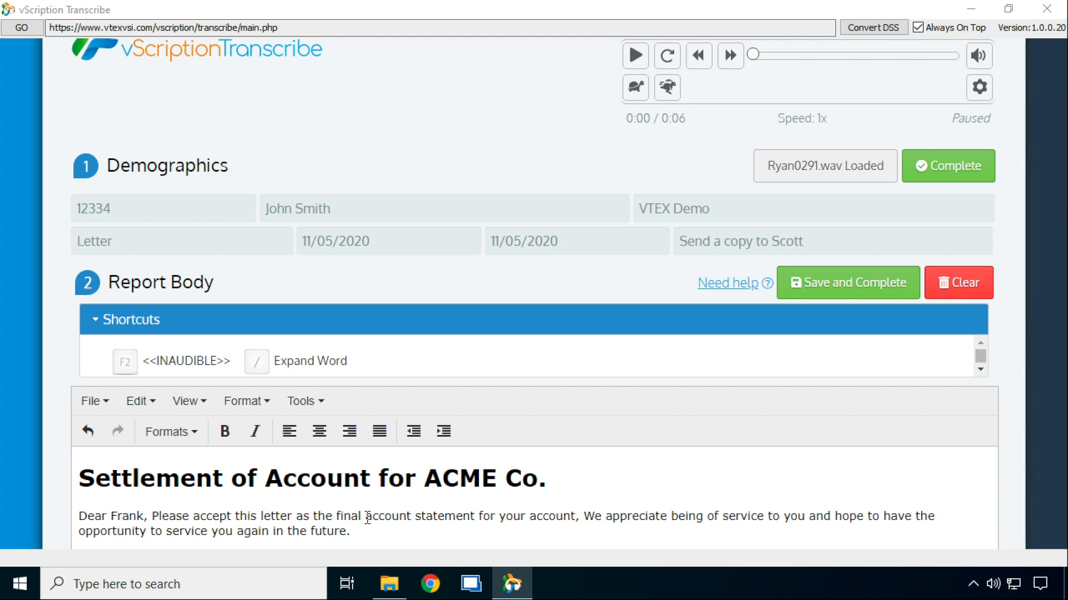
{"action": "left_click_drag", "start_coordinate": [367, 517], "coordinate": [579, 517]}
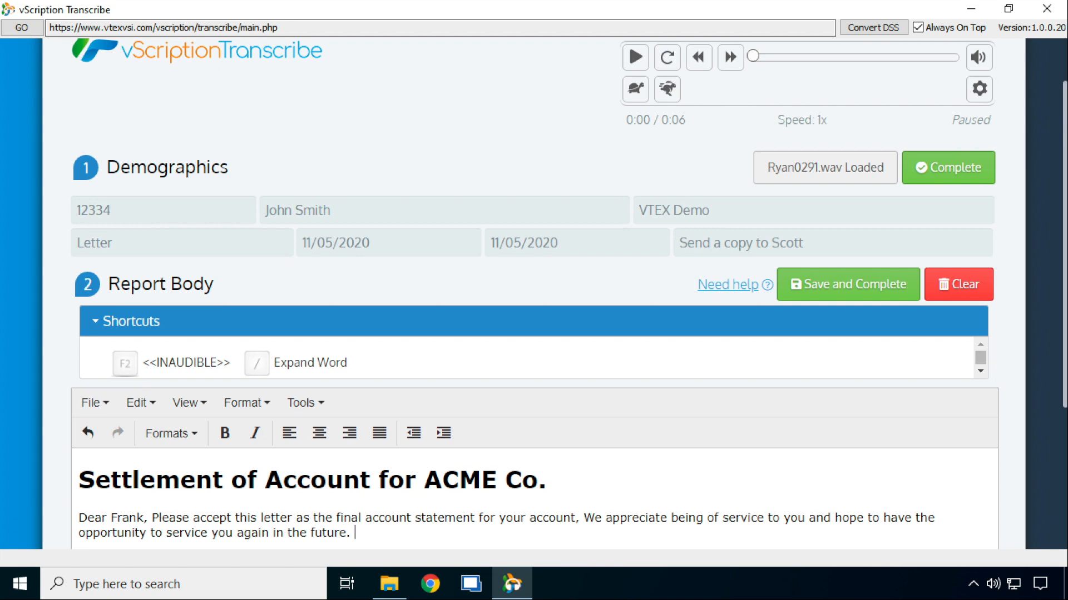
- Add a new paragraph "If you have any questions or concerns, please contact" ending with the <<INAUDIBLE>> marker
{"action": "scroll", "coordinate": [534, 289], "scroll_direction": "down", "scroll_amount": 2}
{"action": "type", "text": "If you have any"}
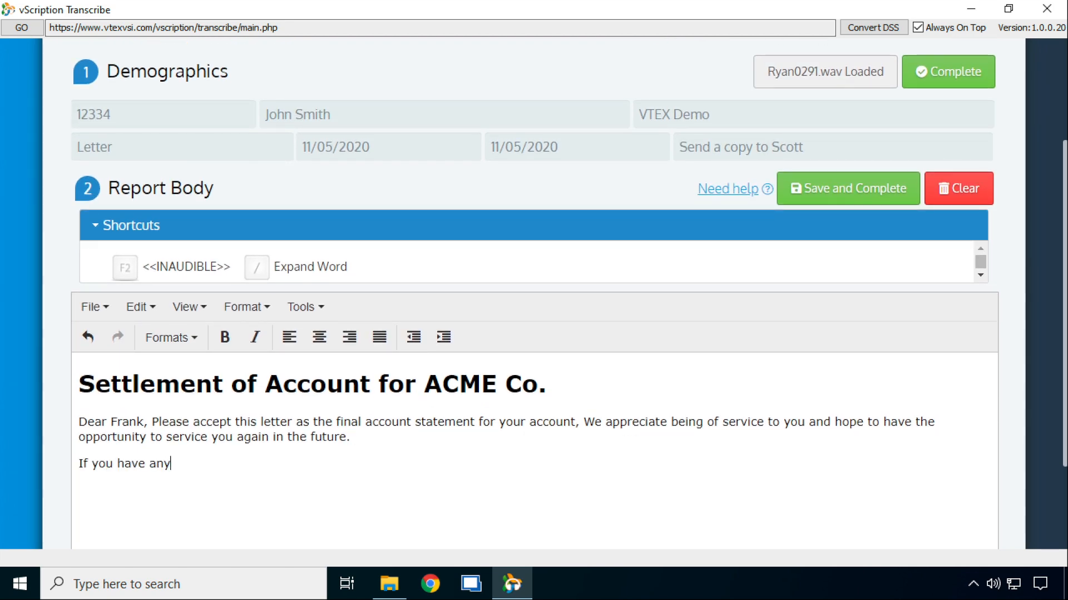
{"action": "type", "text": " questions or converns, please contact"}
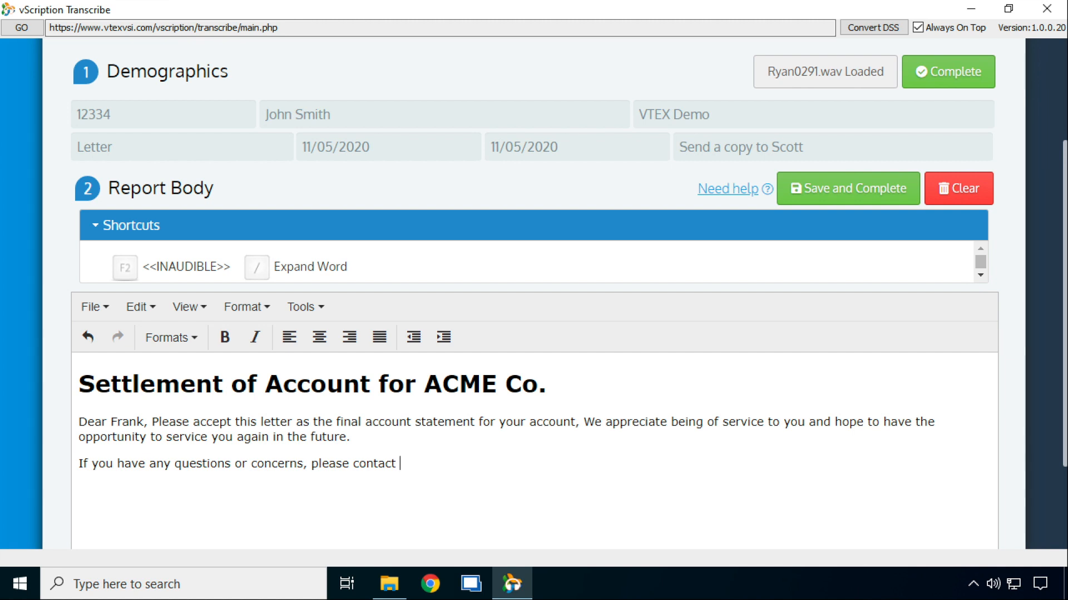
{"action": "key", "text": "F2"}
- Look at 5432FILE-NEEDSREVIEW.rtf in the vScription folder in File Explorer and return to vScription Transcribe
{"action": "left_click", "coordinate": [970, 8]}
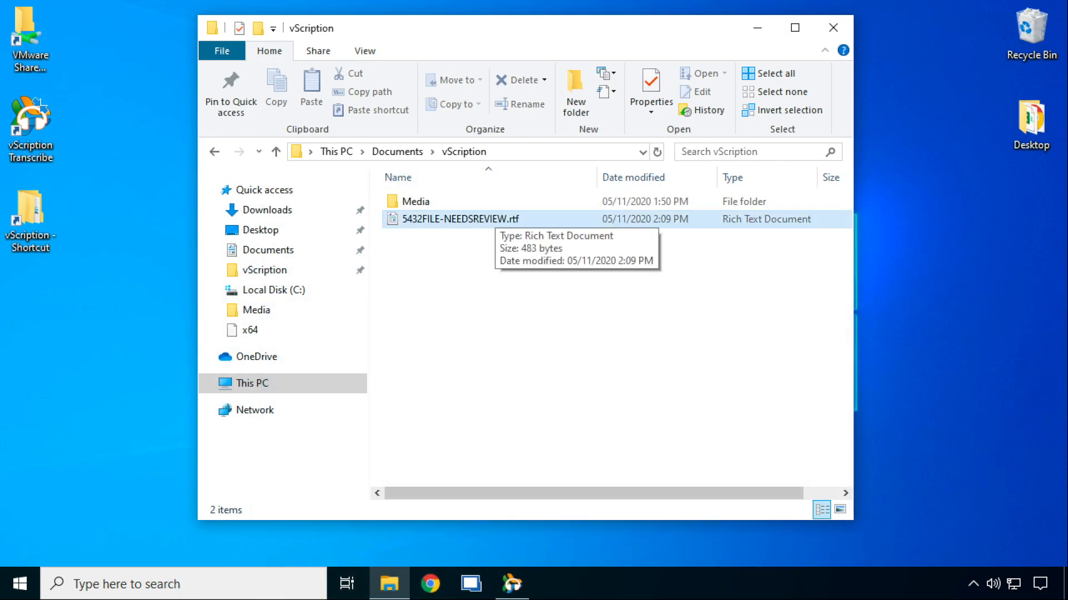
{"action": "left_click", "coordinate": [511, 584]}
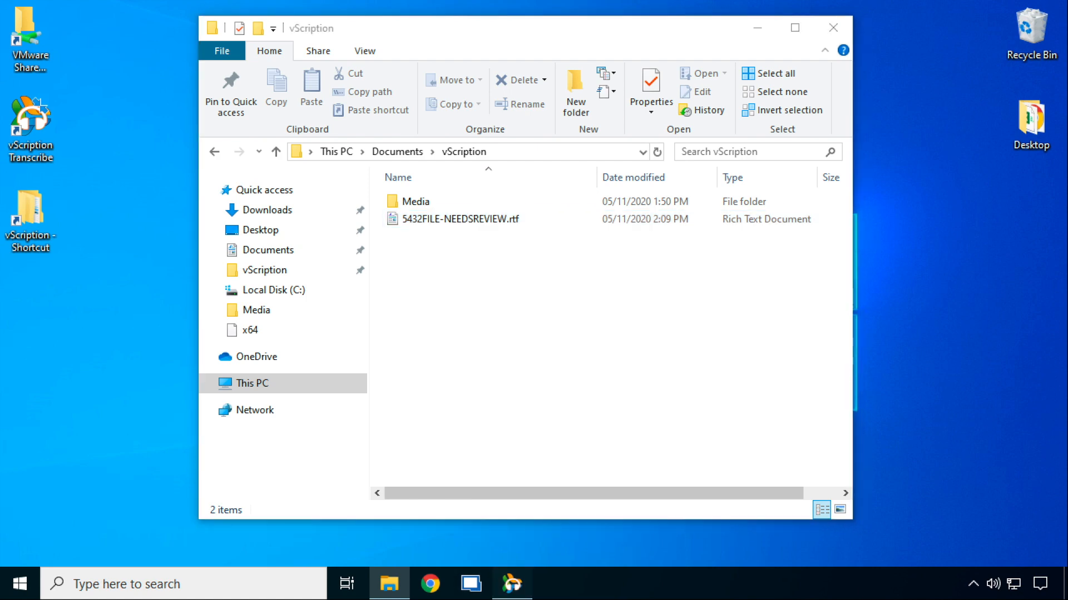
- Insert the company name "VTEX Voice Solutions Inc." on a new line by expanding the vtex word shortcut
{"action": "left_click", "coordinate": [527, 497]}
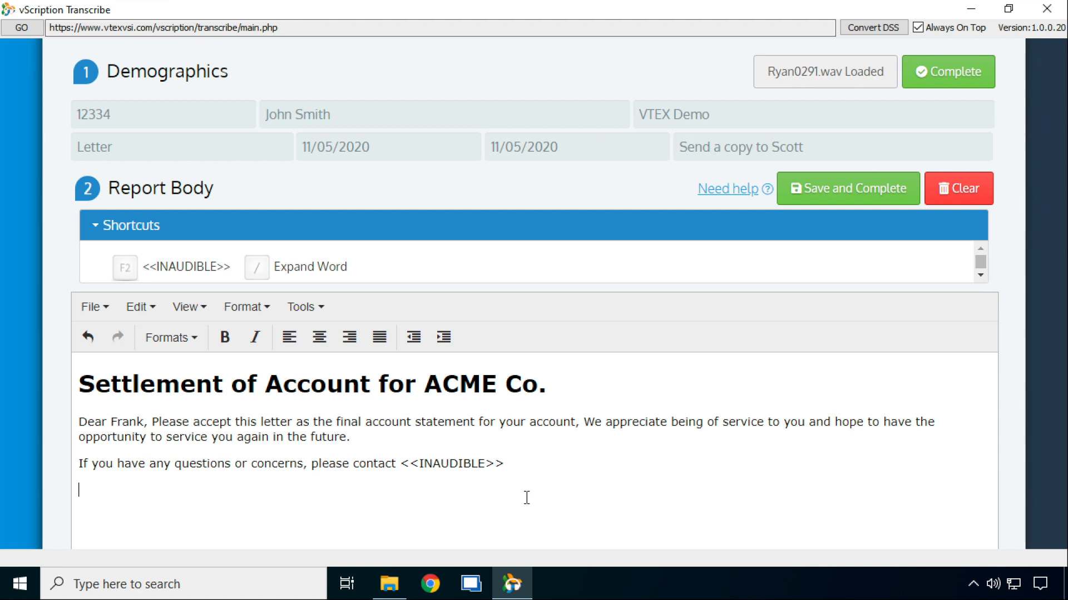
{"action": "type", "text": "/vtex"}
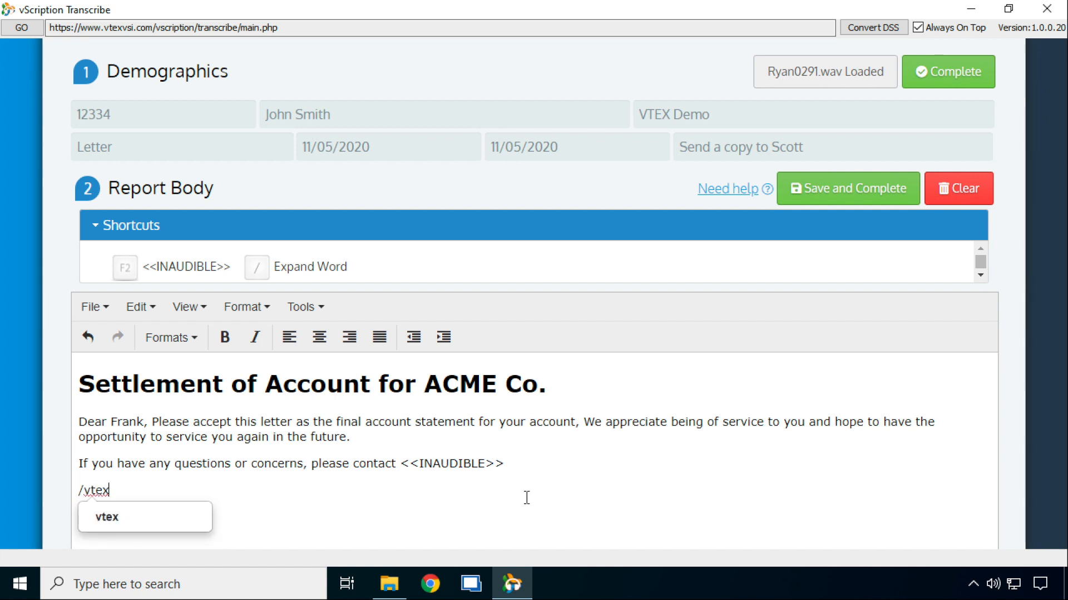
{"action": "key", "text": "Down"}
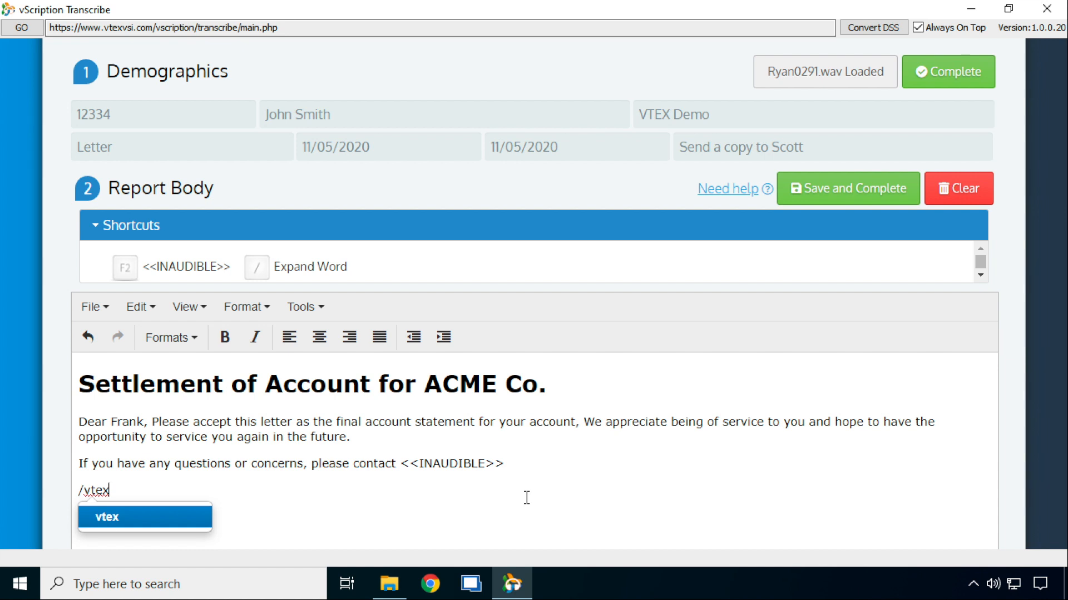
{"action": "key", "text": "Return"}
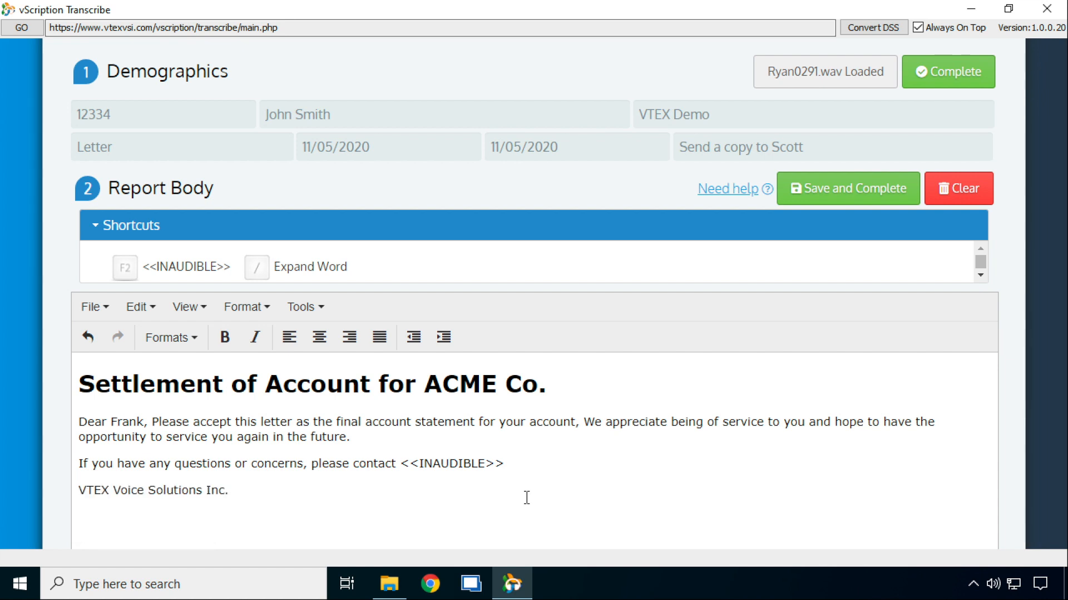
- Add the paragraph "If you would like our wire transfer details for the Canadian Bank of Commerce bank, please let us know.", expanding the cibc shortcut
{"action": "key", "text": "Return"}
{"action": "type", "text": "If you would like "}
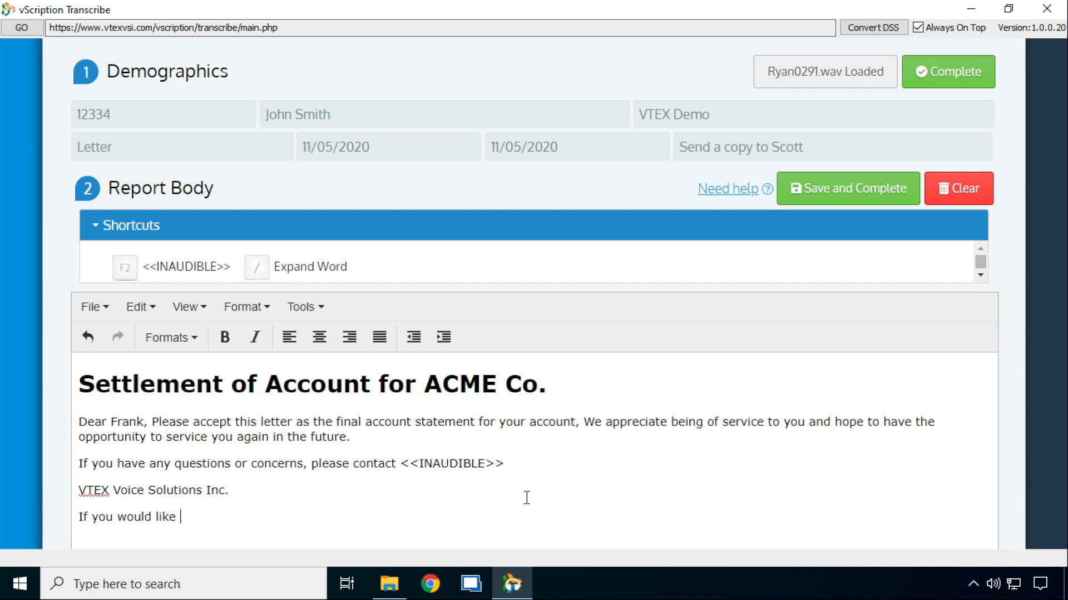
{"action": "type", "text": "our wire transfer det"}
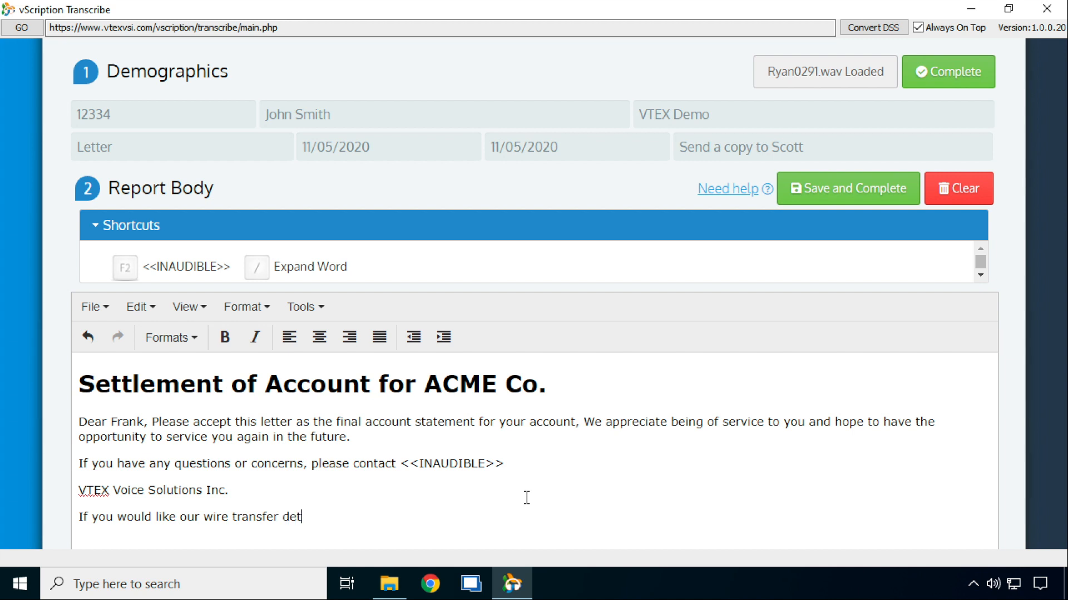
{"action": "type", "text": "ails for the /cibc"}
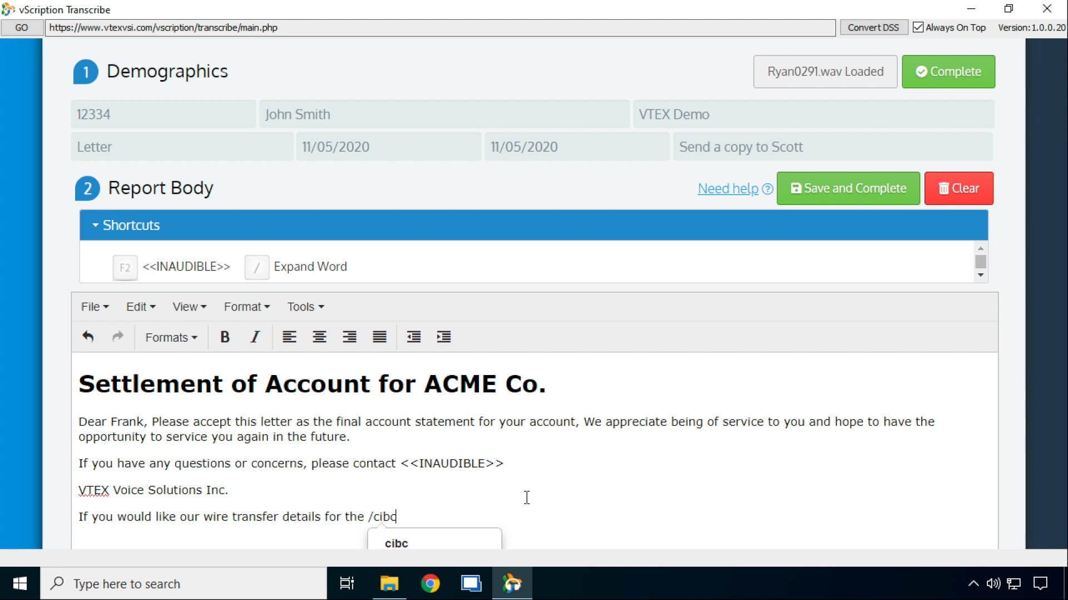
{"action": "key", "text": "Down"}
{"action": "key", "text": "Return"}
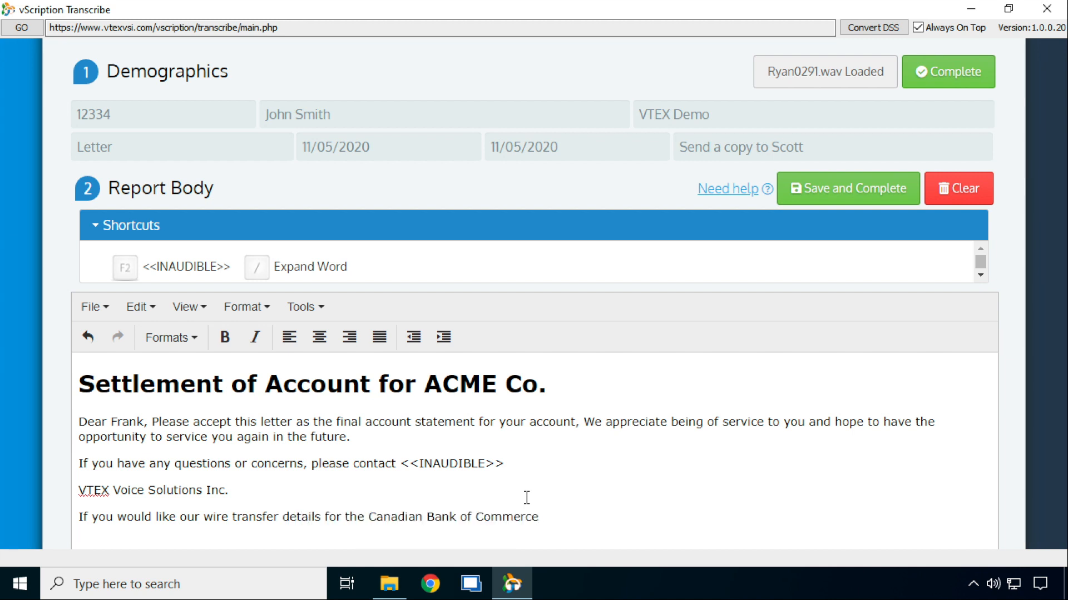
{"action": "type", "text": "bank, please let us know."}
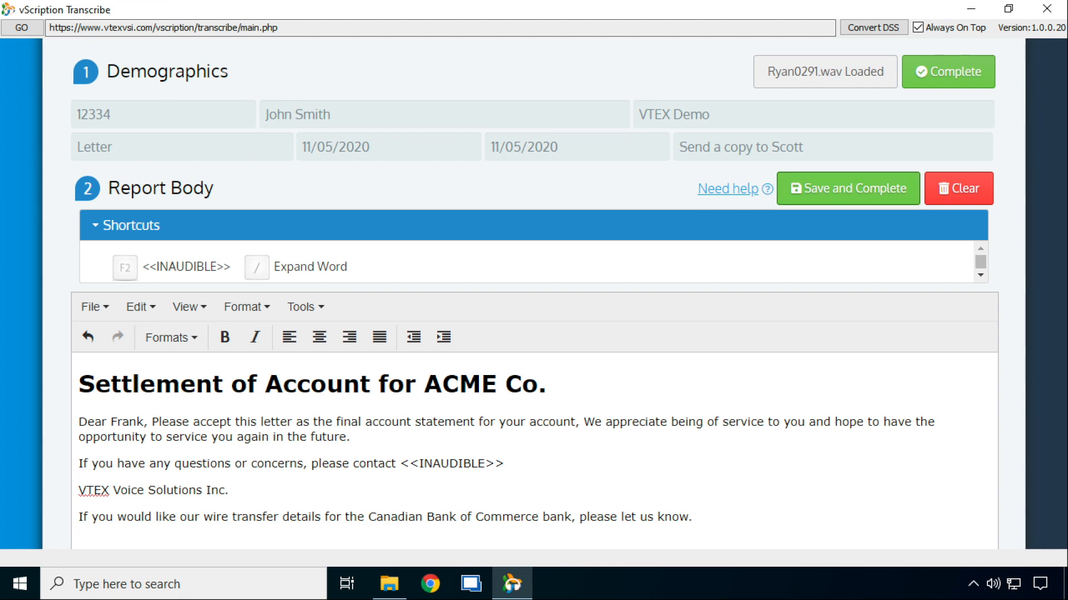
- Save and complete the report, clearing the form and unloading the completed audio file
{"action": "left_click", "coordinate": [848, 188]}
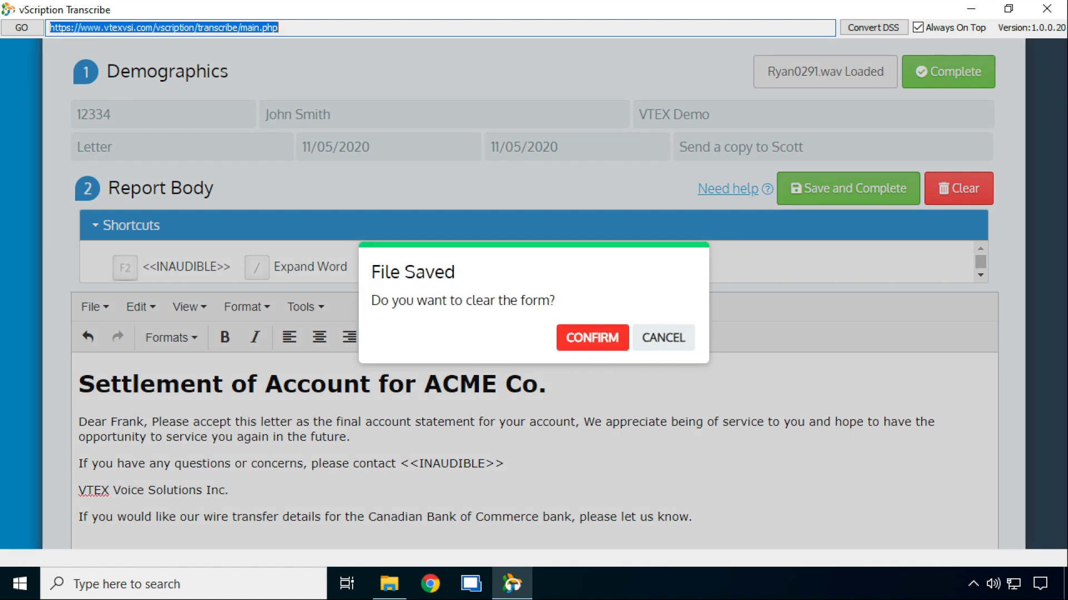
{"action": "left_click", "coordinate": [592, 338]}
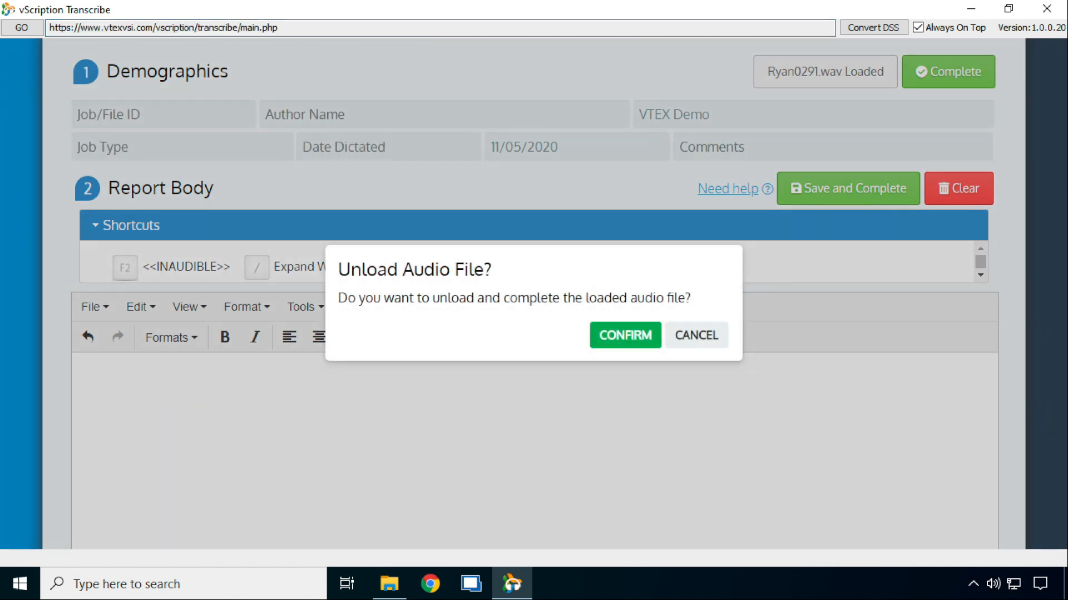
{"action": "left_click", "coordinate": [594, 336]}
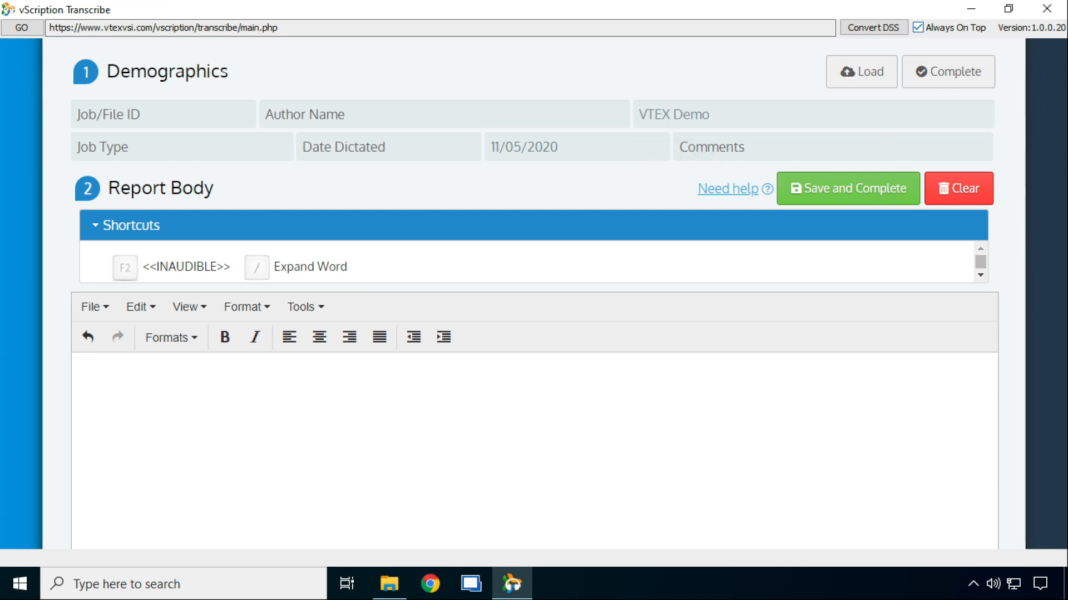
- Open 12334FILE-NEEDSREVIEW.rtf from the vScription folder to review the saved letter, close it and return to vScription Transcribe
{"action": "left_click", "coordinate": [971, 8]}
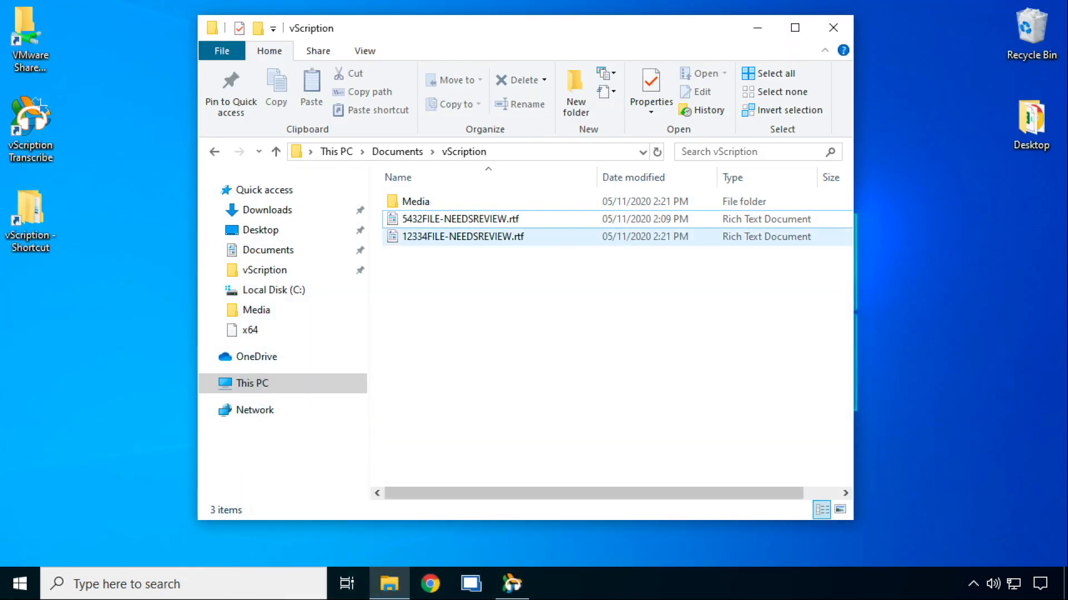
{"action": "left_click", "coordinate": [467, 238]}
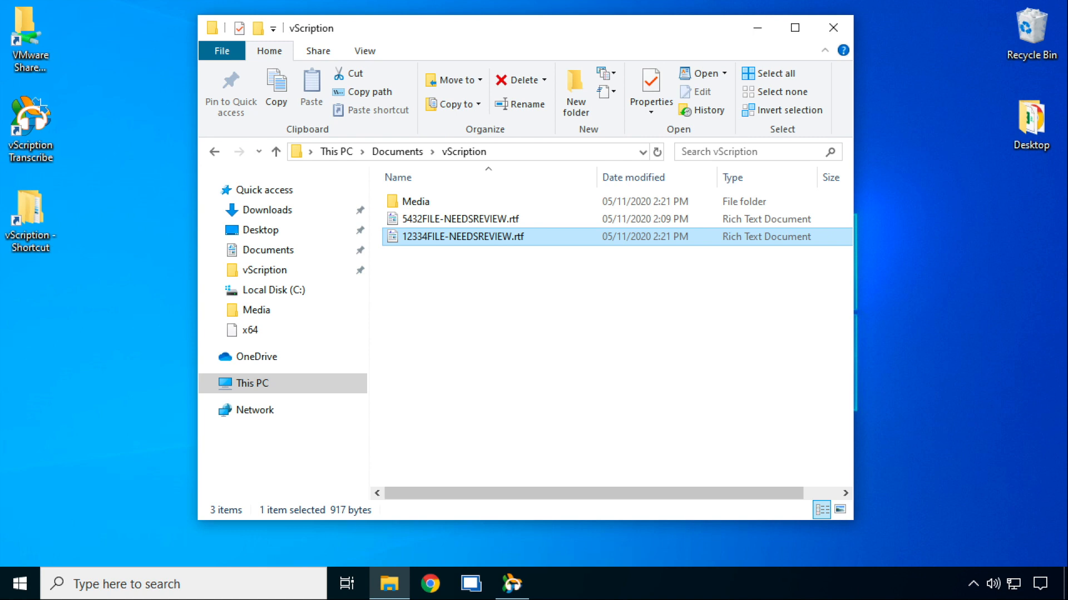
{"action": "double_click", "coordinate": [468, 238]}
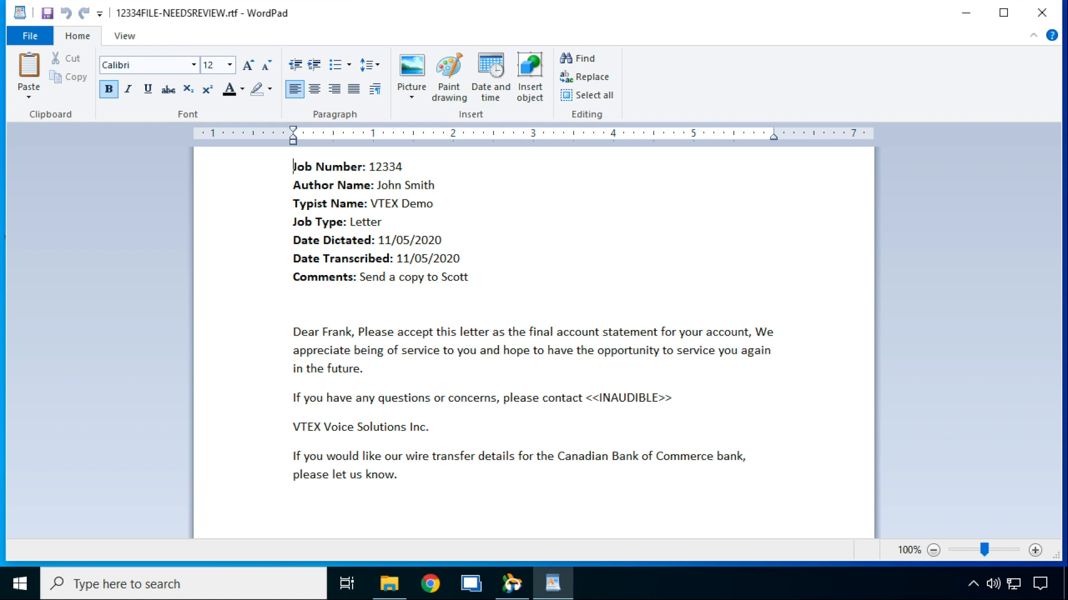
{"action": "left_click", "coordinate": [1041, 12]}
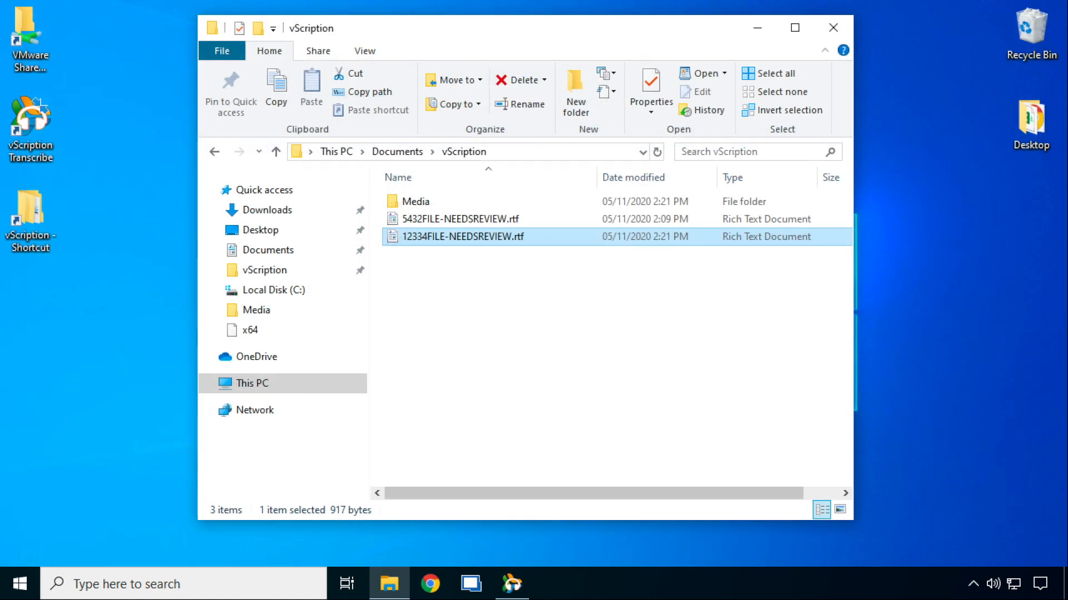
{"action": "left_click", "coordinate": [511, 584]}
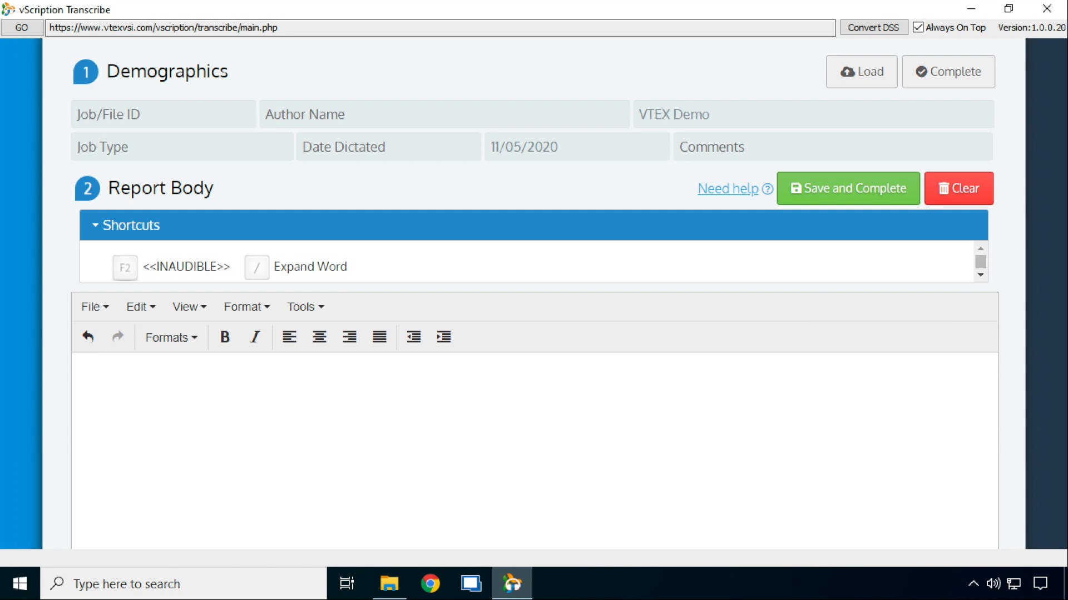